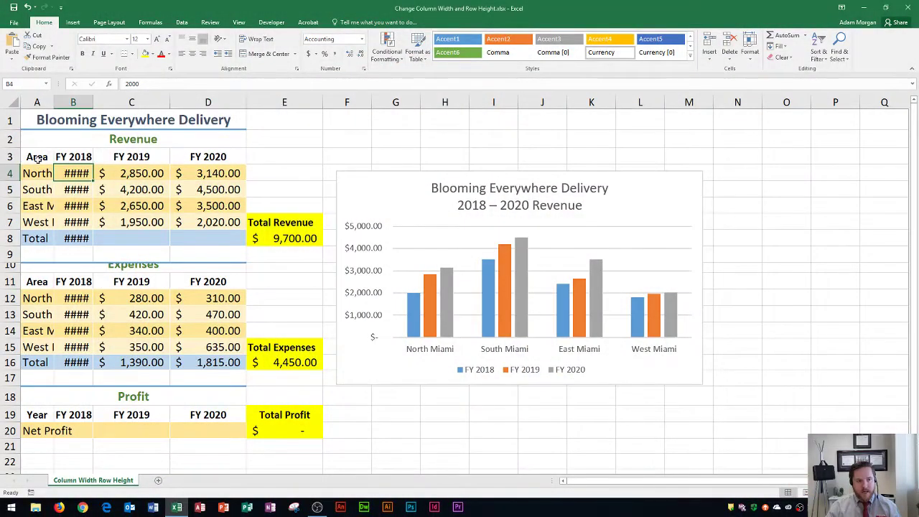
Inspect the truncated North Miami and East Miami names and the #### value in B4.
{"action": "left_click", "coordinate": [36, 102]}
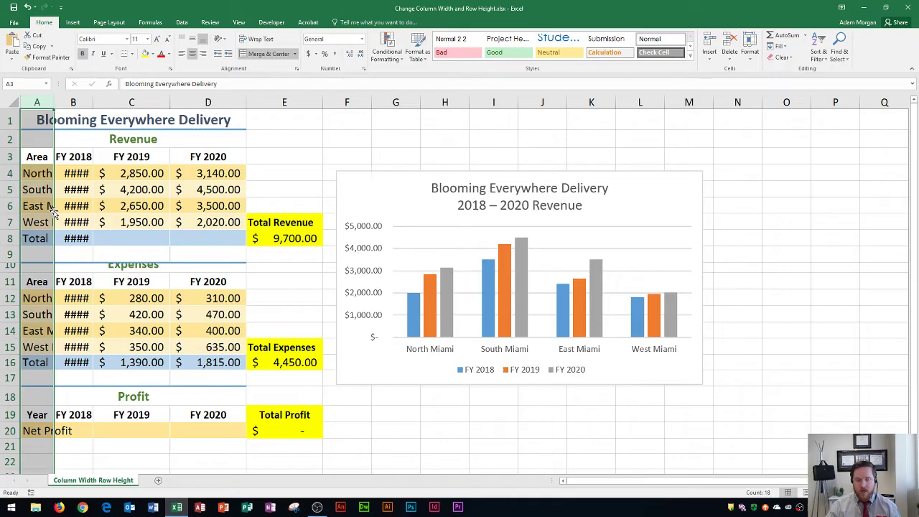
{"action": "left_click", "coordinate": [34, 173]}
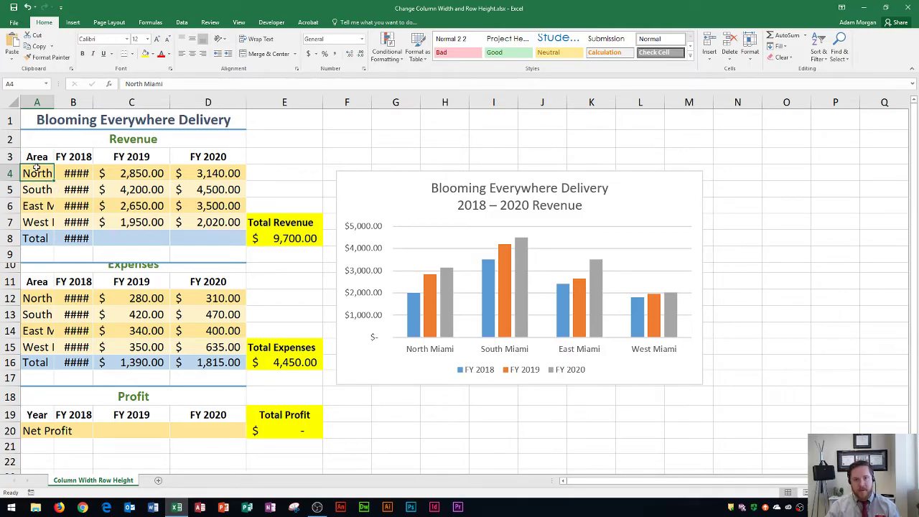
{"action": "left_click", "coordinate": [36, 207]}
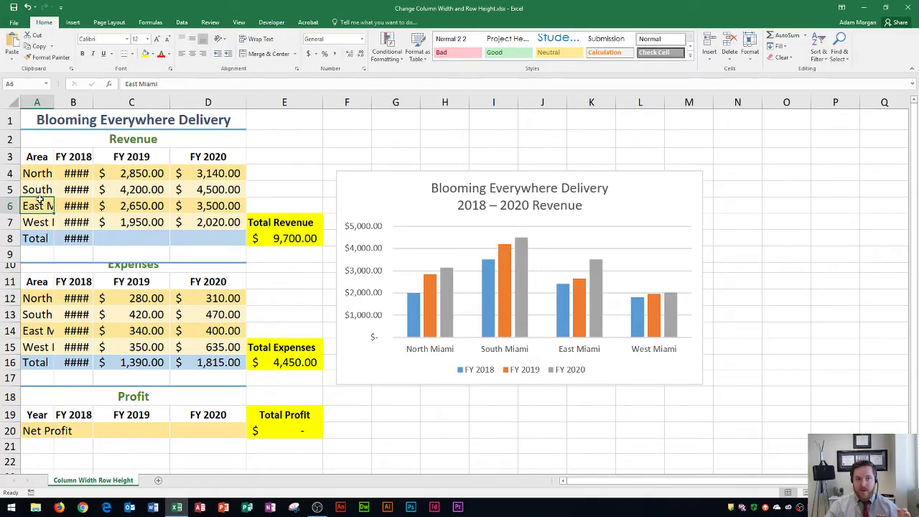
{"action": "left_click", "coordinate": [73, 103]}
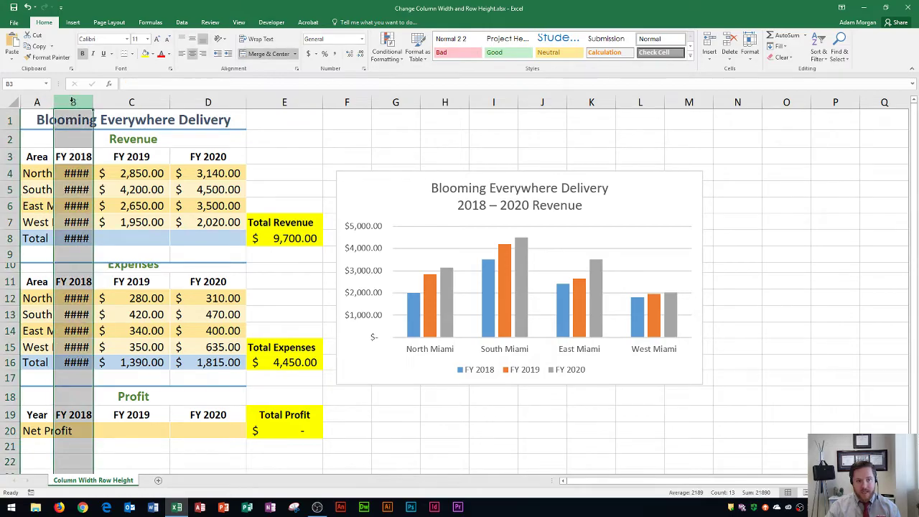
{"action": "left_click", "coordinate": [75, 173]}
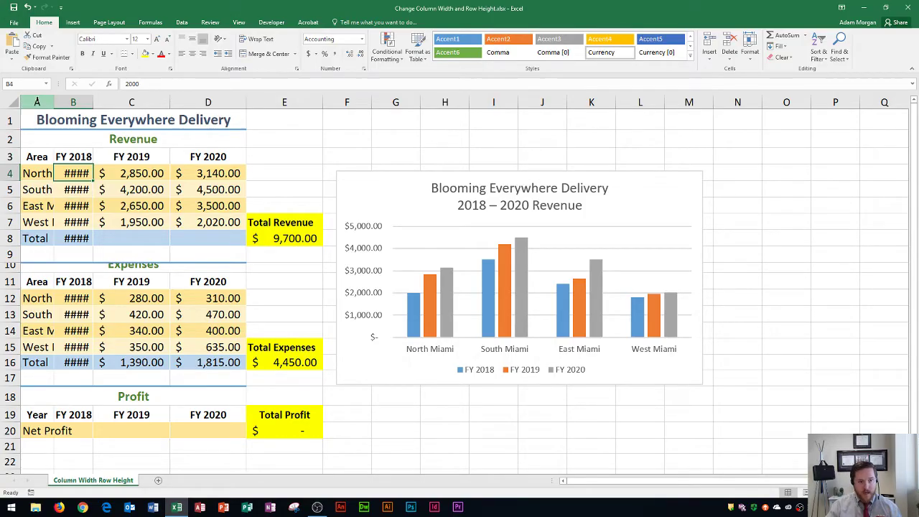
Widen column A so the area names fit, then narrow it slightly.
{"action": "left_click", "coordinate": [37, 102]}
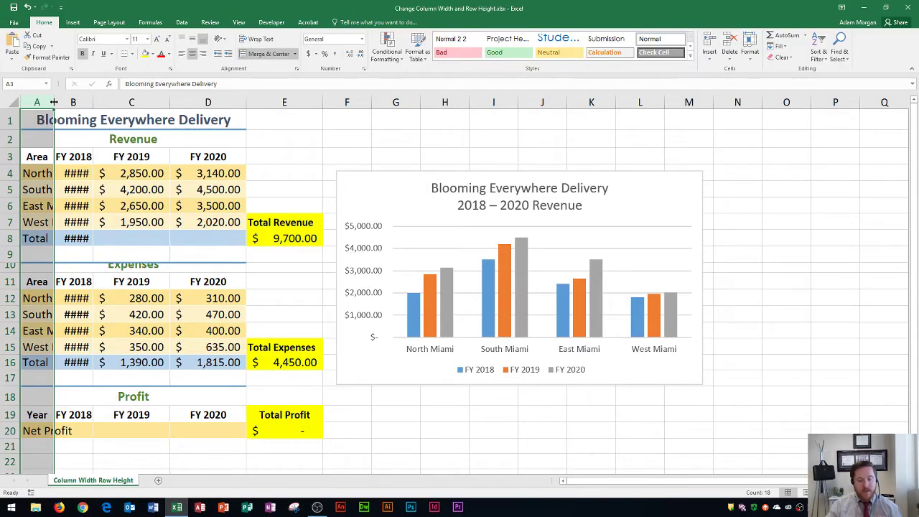
{"action": "left_click_drag", "start_coordinate": [53, 102], "coordinate": [145, 99]}
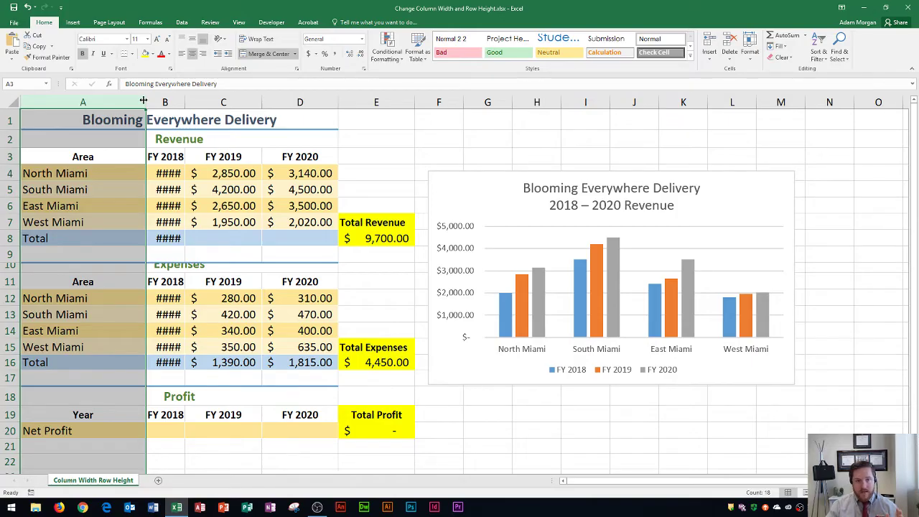
{"action": "left_click_drag", "start_coordinate": [144, 100], "coordinate": [143, 100]}
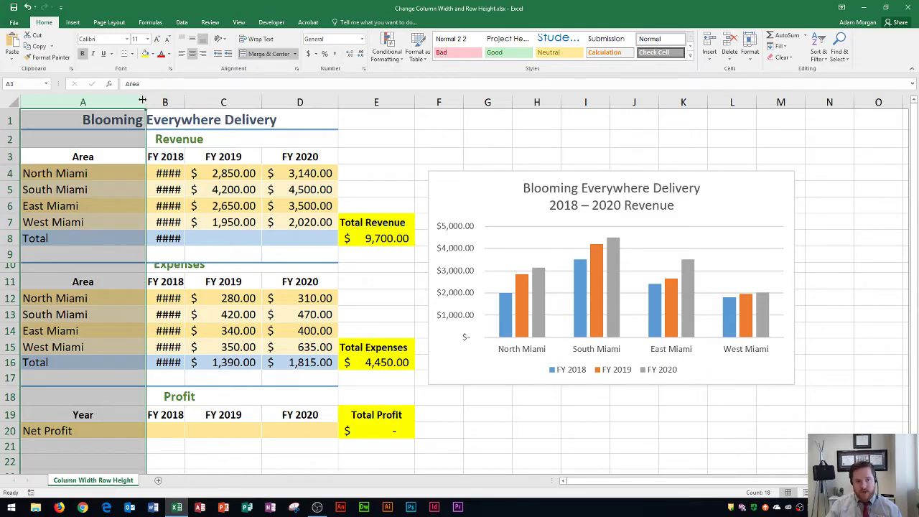
{"action": "left_click_drag", "start_coordinate": [144, 100], "coordinate": [97, 102]}
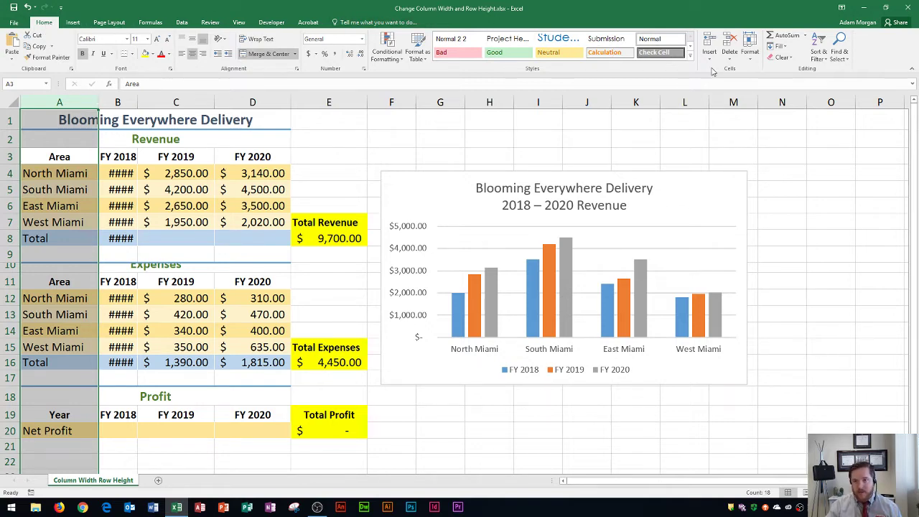
{"action": "left_click", "coordinate": [750, 59]}
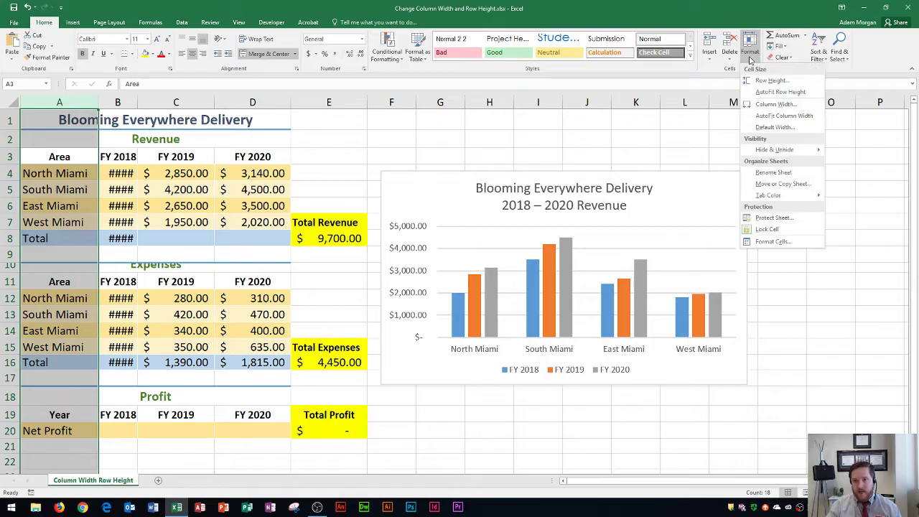
{"action": "left_click", "coordinate": [780, 106]}
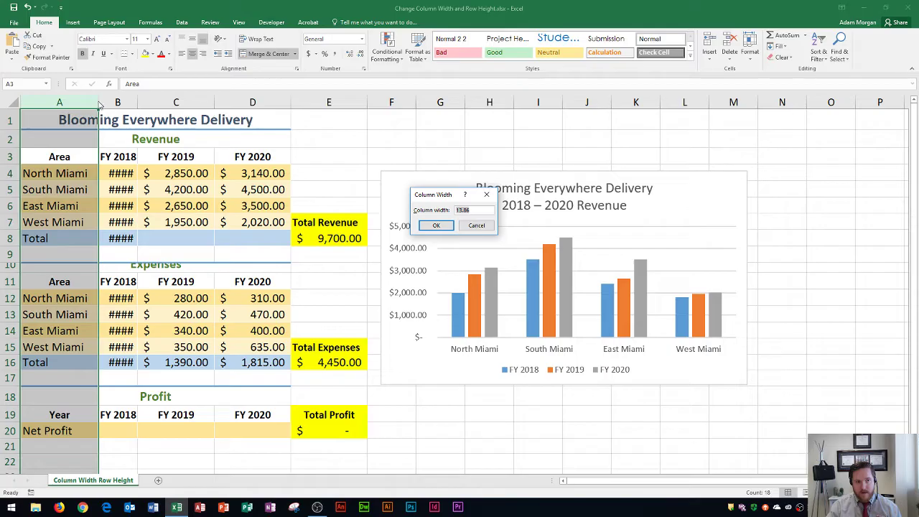
{"action": "left_click", "coordinate": [477, 227]}
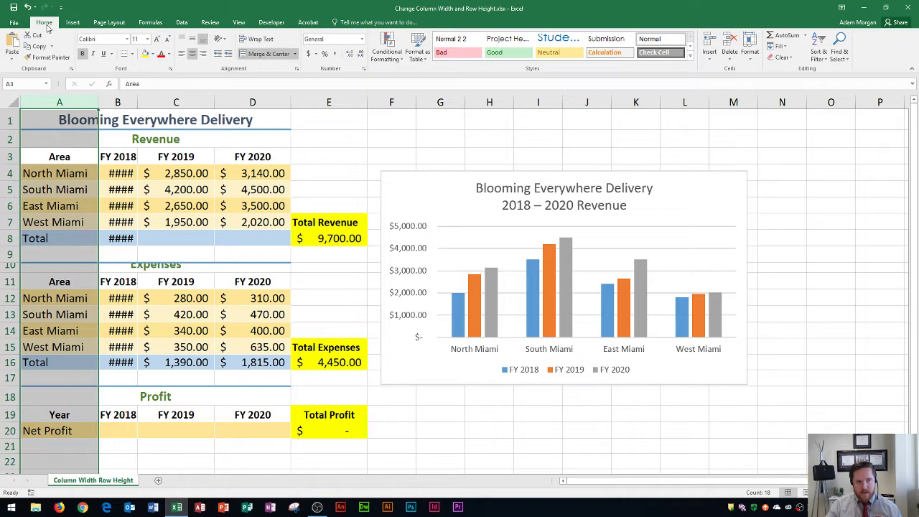
AutoFit column A to its longest area name using Home > Format > AutoFit Column Width.
{"action": "left_click", "coordinate": [750, 52]}
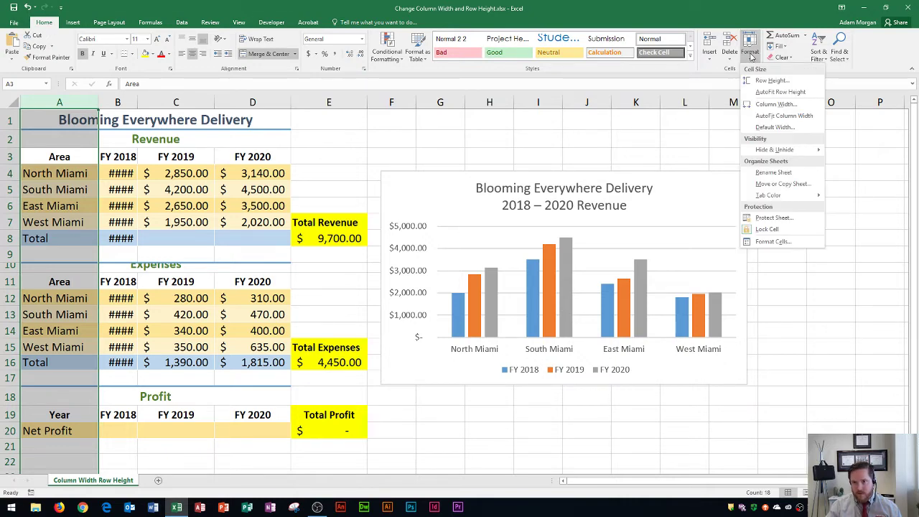
{"action": "left_click", "coordinate": [764, 117]}
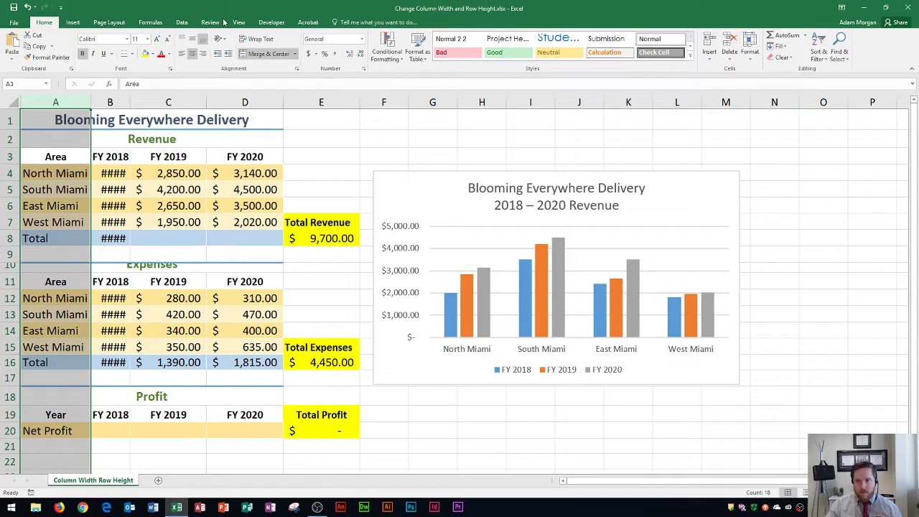
{"action": "left_click", "coordinate": [754, 53]}
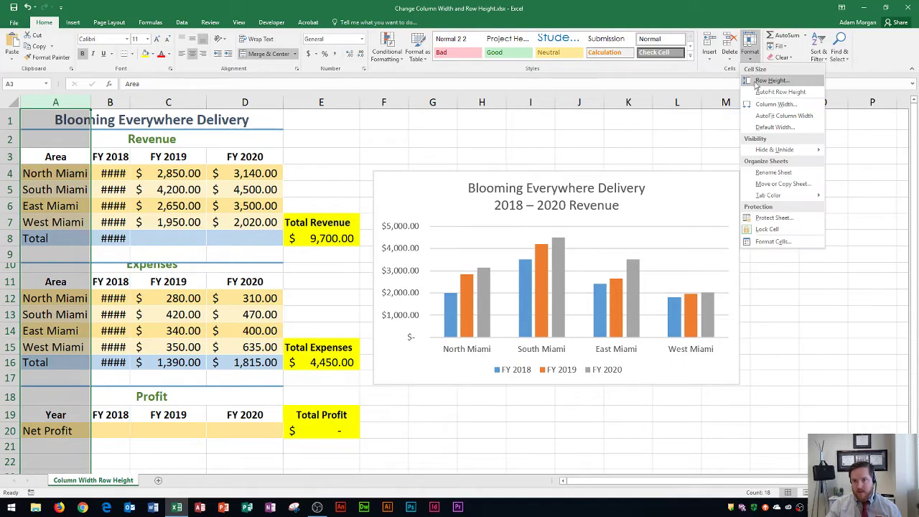
{"action": "left_click", "coordinate": [145, 141]}
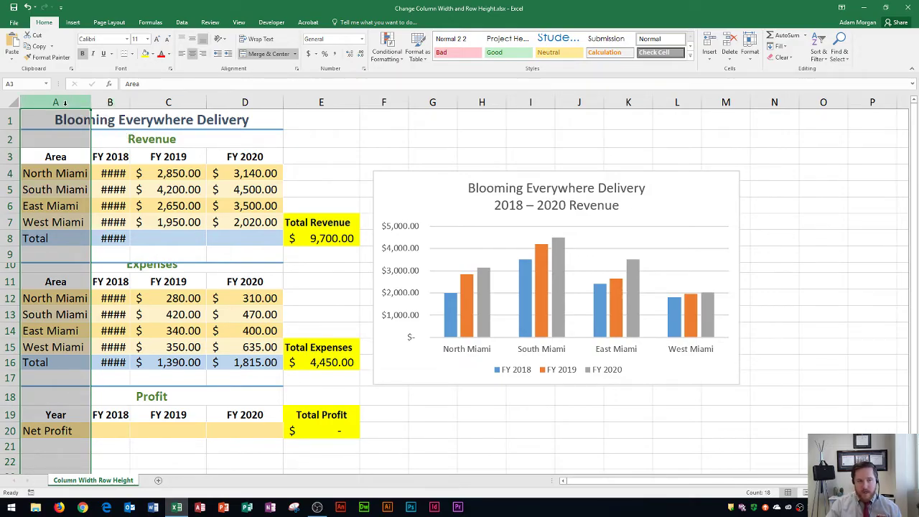
{"action": "left_click_drag", "start_coordinate": [67, 102], "coordinate": [115, 103]}
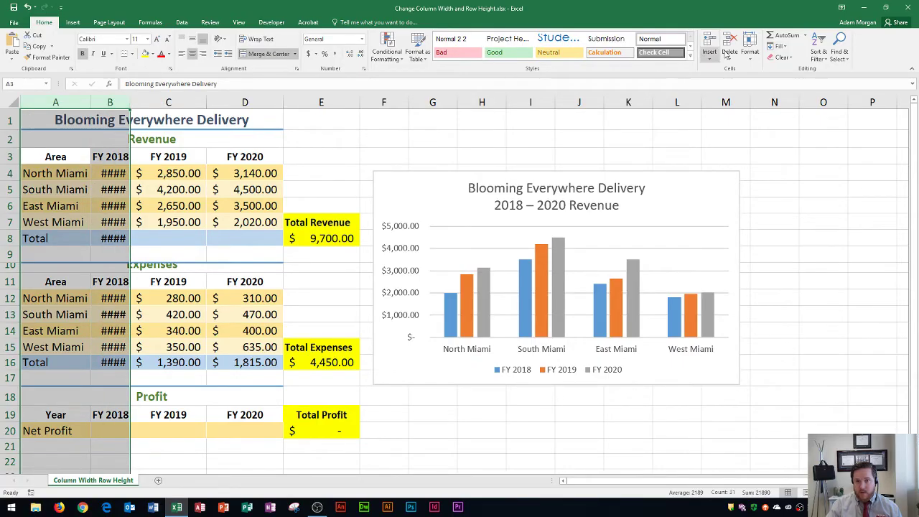
{"action": "left_click", "coordinate": [750, 48]}
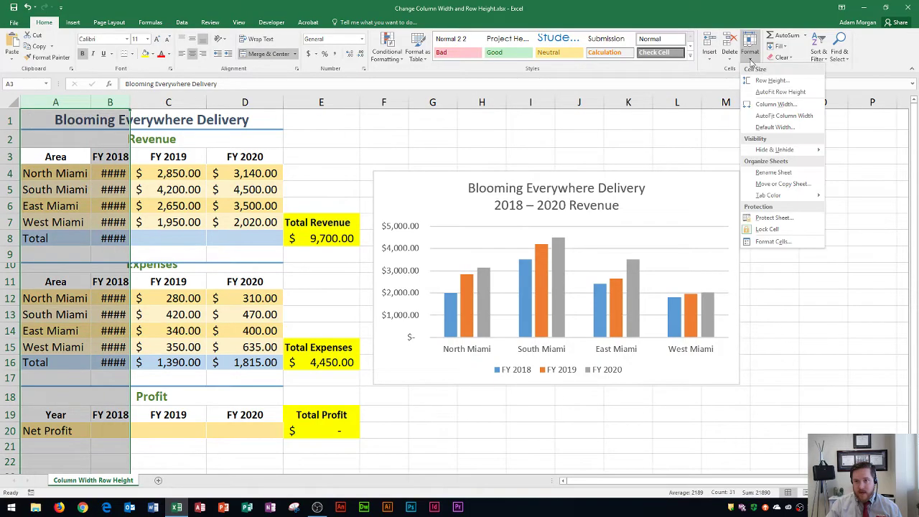
{"action": "left_click", "coordinate": [776, 117]}
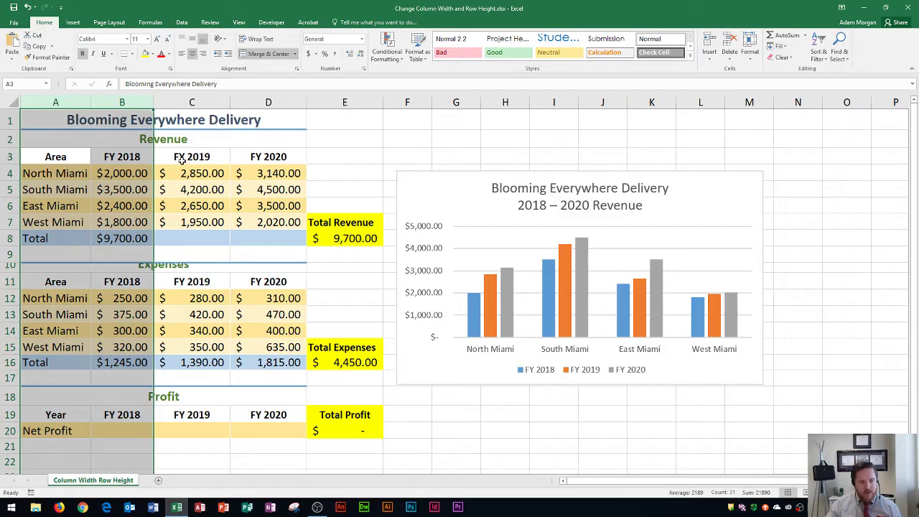
{"action": "left_click", "coordinate": [182, 164]}
{"action": "key", "text": "ctrl+z"}
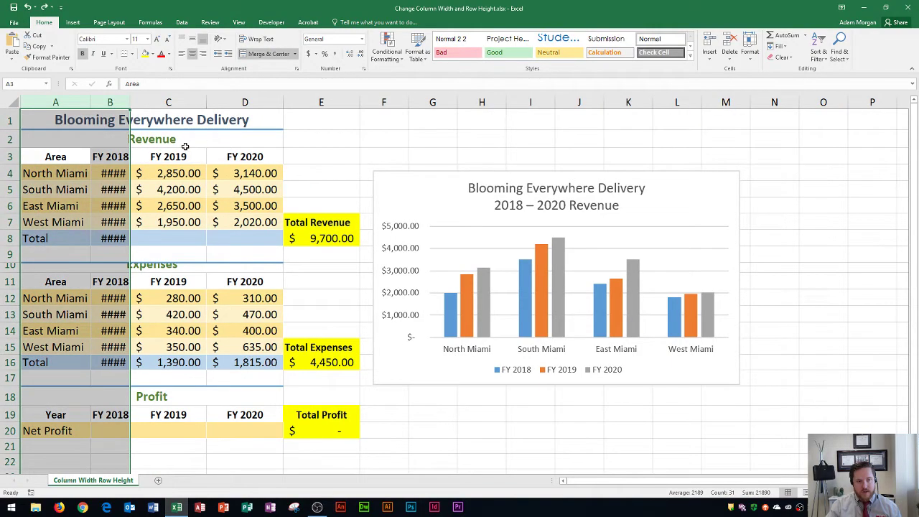
{"action": "left_click", "coordinate": [108, 102]}
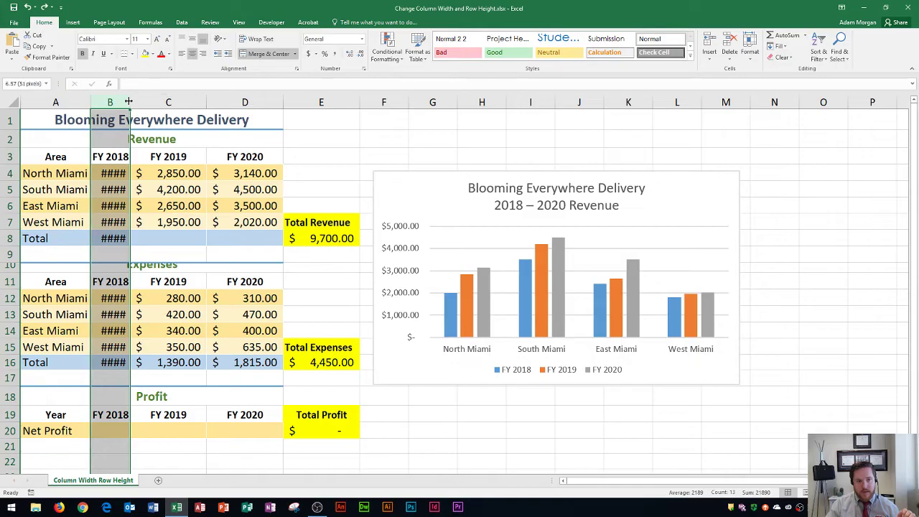
AutoFit column B to its dollar values and narrow columns C and D until they show ####.
{"action": "double_click", "coordinate": [128, 102]}
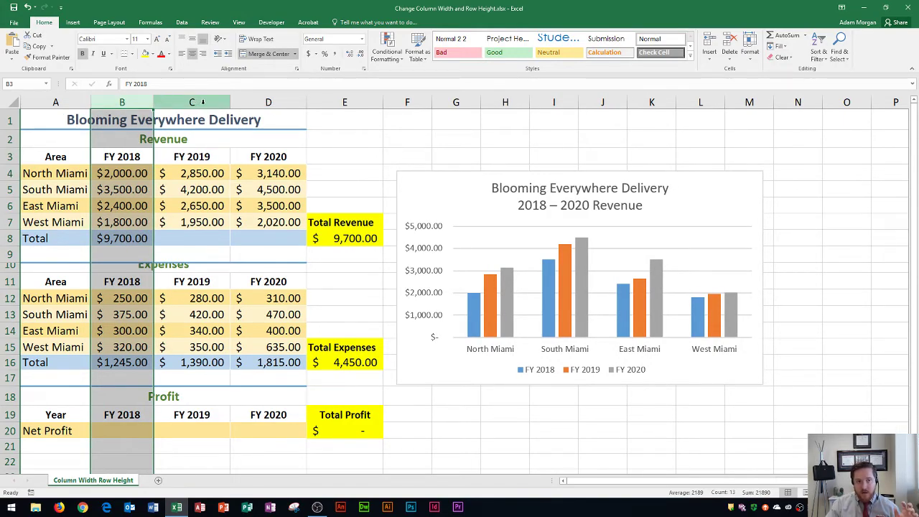
{"action": "left_click", "coordinate": [212, 102]}
{"action": "left_click_drag", "start_coordinate": [230, 102], "coordinate": [193, 102]}
{"action": "left_click", "coordinate": [231, 102]}
{"action": "left_click_drag", "start_coordinate": [270, 102], "coordinate": [235, 103]}
Widen column A to about 228 pixels and select columns A through D.
{"action": "left_click", "coordinate": [80, 102]}
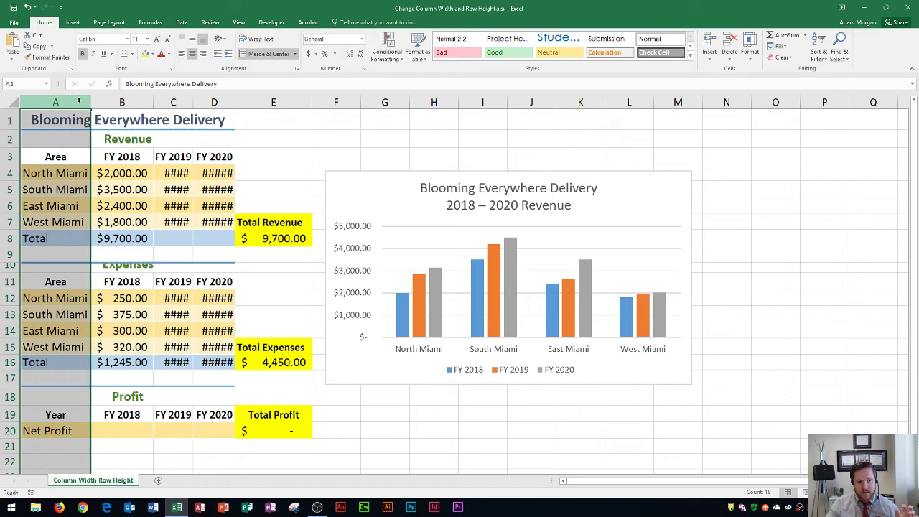
{"action": "left_click_drag", "start_coordinate": [92, 102], "coordinate": [183, 99]}
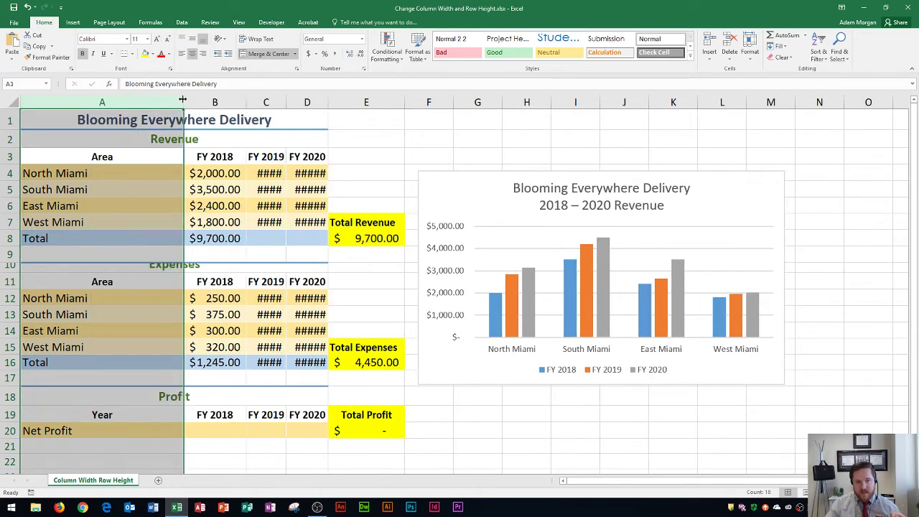
{"action": "left_click", "coordinate": [285, 138]}
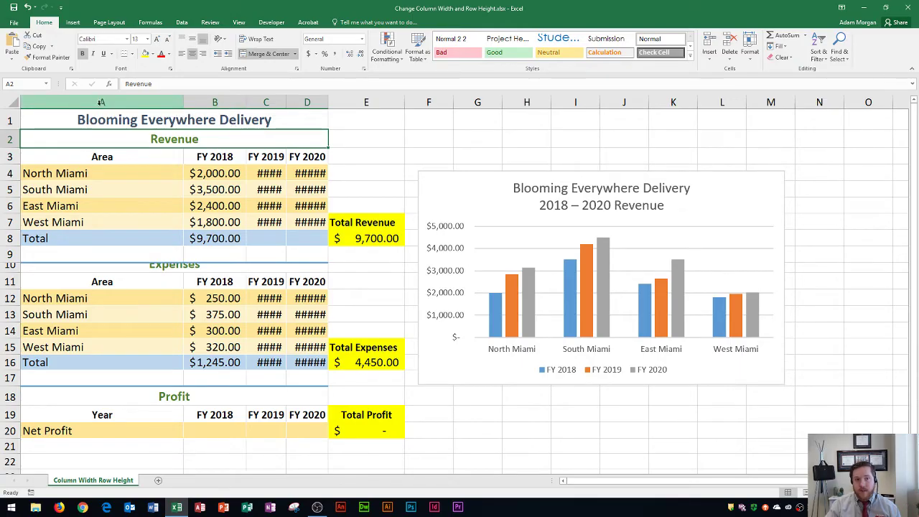
{"action": "left_click_drag", "start_coordinate": [100, 103], "coordinate": [312, 95]}
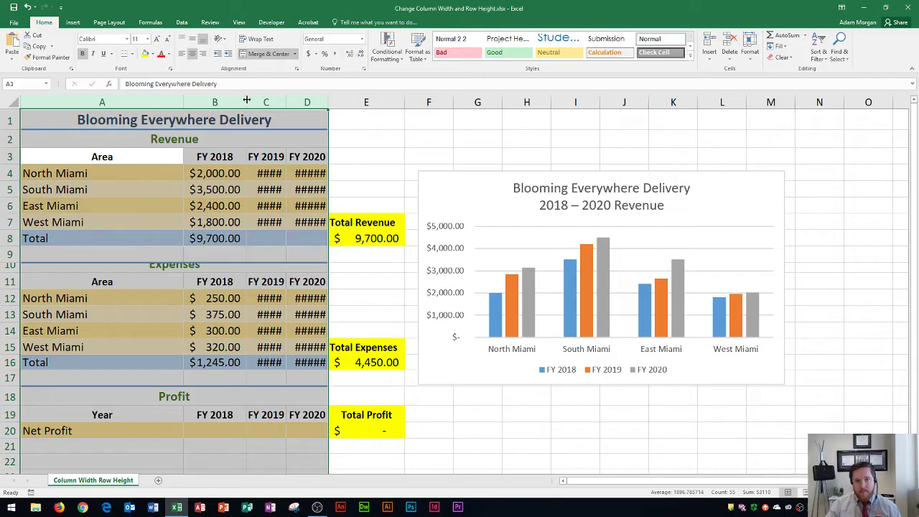
AutoFit columns A–D so the FY 2019 and FY 2020 figures display in full.
{"action": "double_click", "coordinate": [286, 102]}
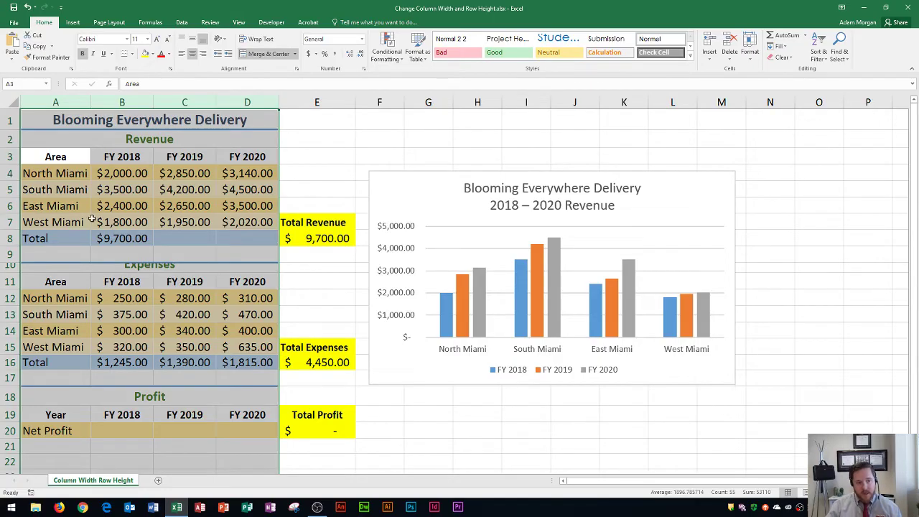
{"action": "left_click", "coordinate": [9, 265]}
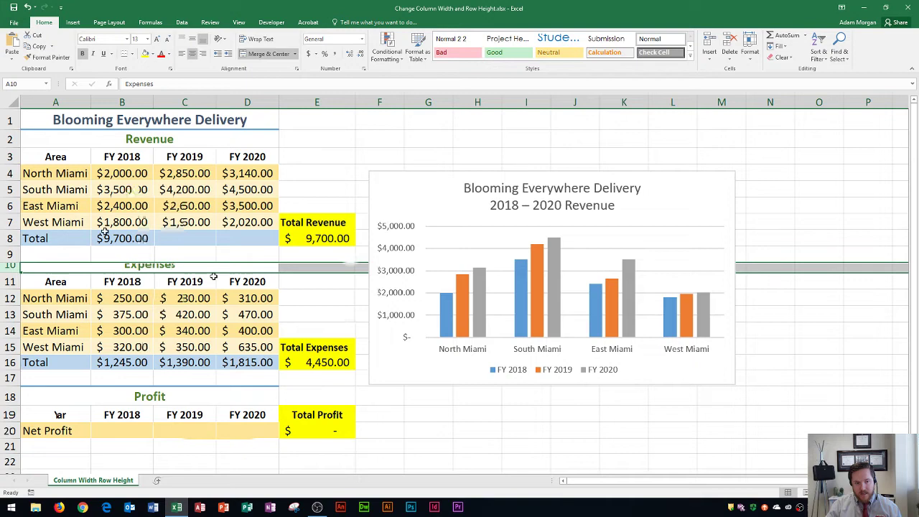
Try a taller row 10 for the Expenses heading, undo it, and select rows 4–8.
{"action": "left_click", "coordinate": [108, 142]}
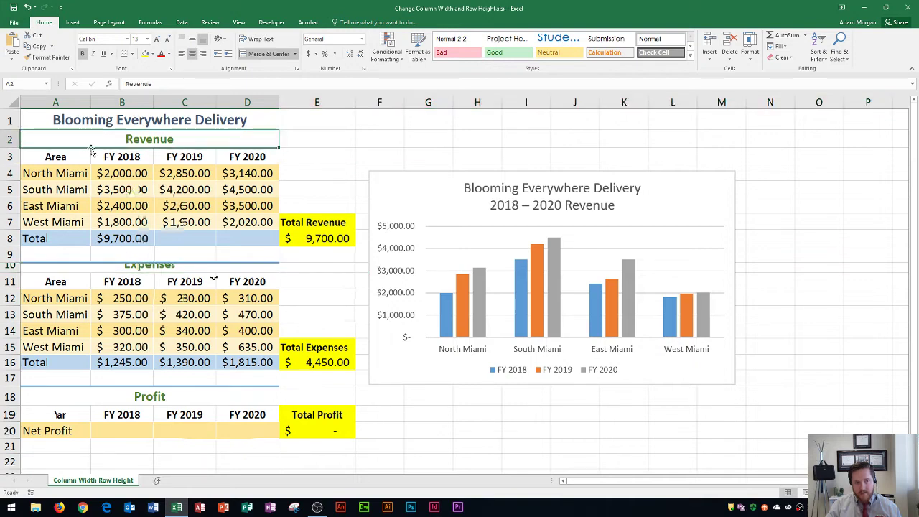
{"action": "left_click", "coordinate": [9, 139]}
{"action": "left_click", "coordinate": [10, 396]}
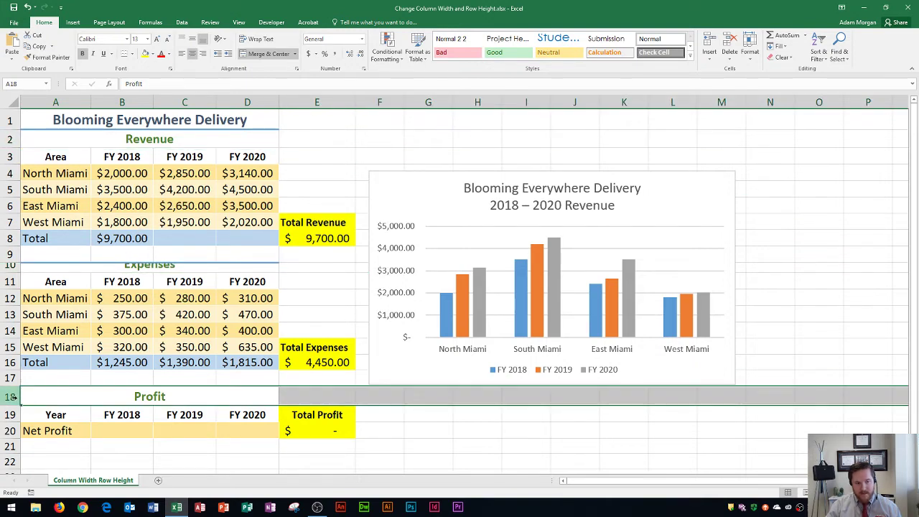
{"action": "left_click", "coordinate": [10, 266]}
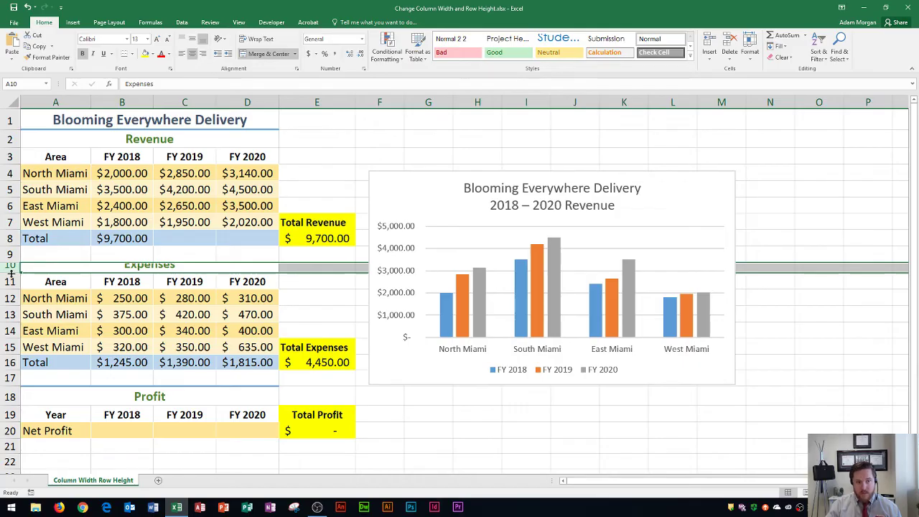
{"action": "left_click_drag", "start_coordinate": [10, 273], "coordinate": [8, 296]}
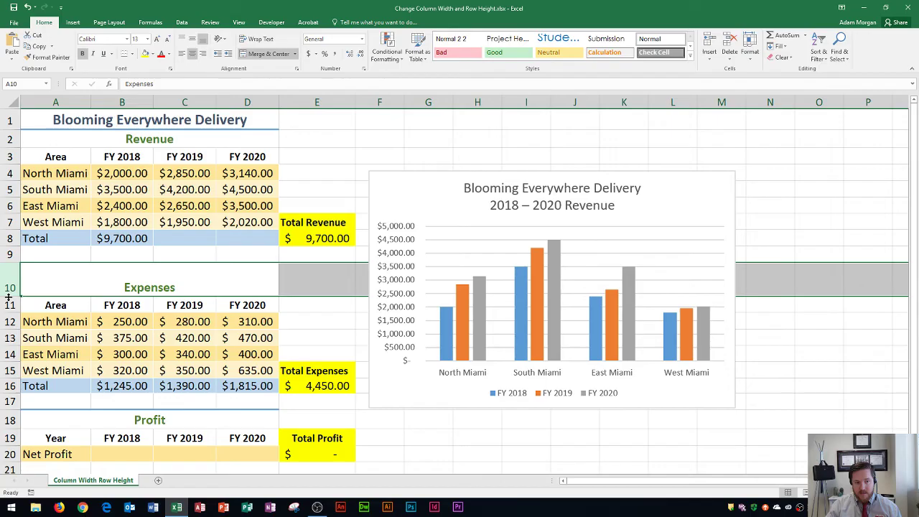
{"action": "key", "text": "ctrl+z"}
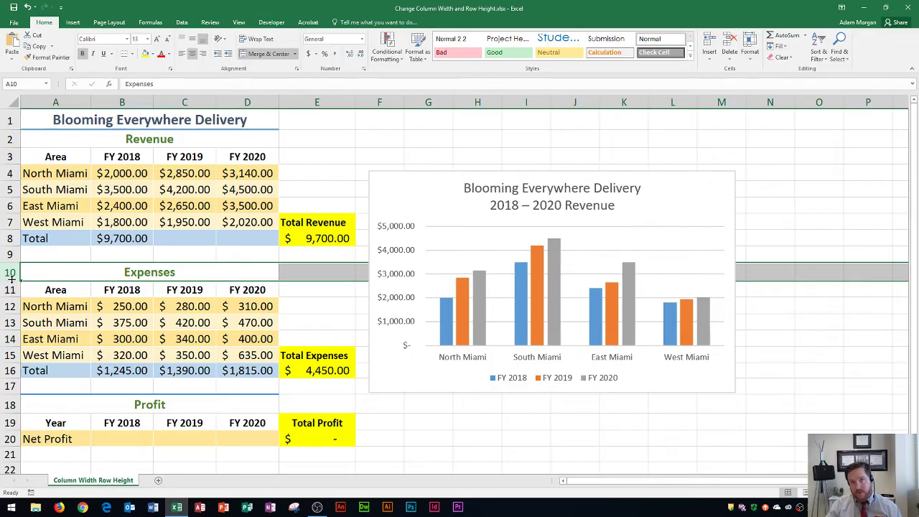
{"action": "left_click_drag", "start_coordinate": [9, 173], "coordinate": [12, 229]}
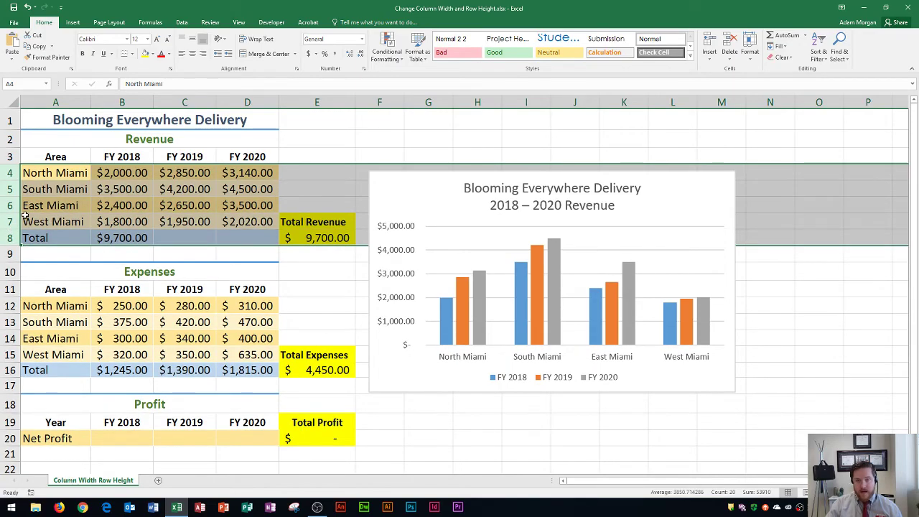
{"action": "left_click", "coordinate": [25, 215]}
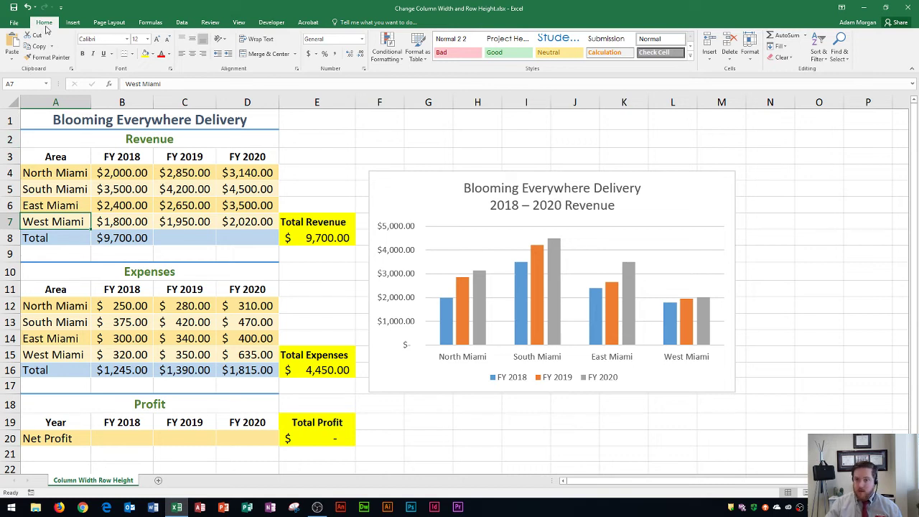
{"action": "left_click", "coordinate": [751, 52]}
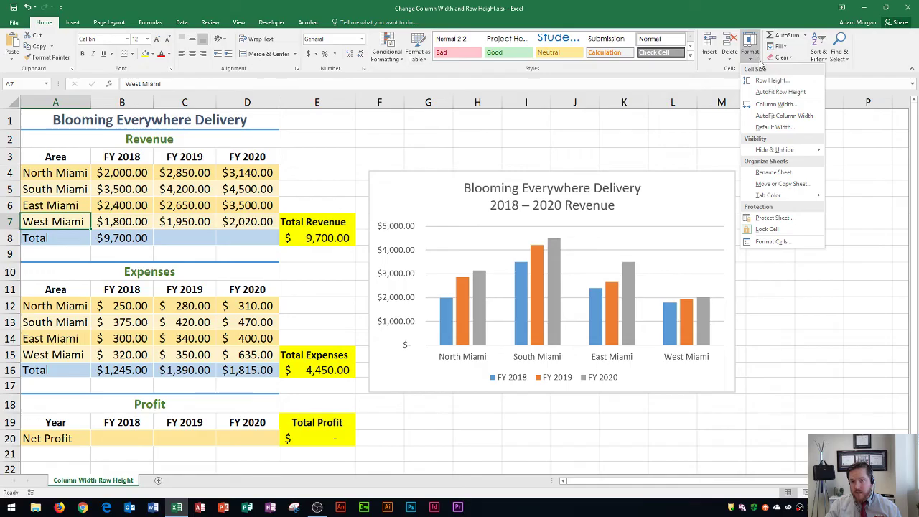
{"action": "left_click", "coordinate": [778, 84]}
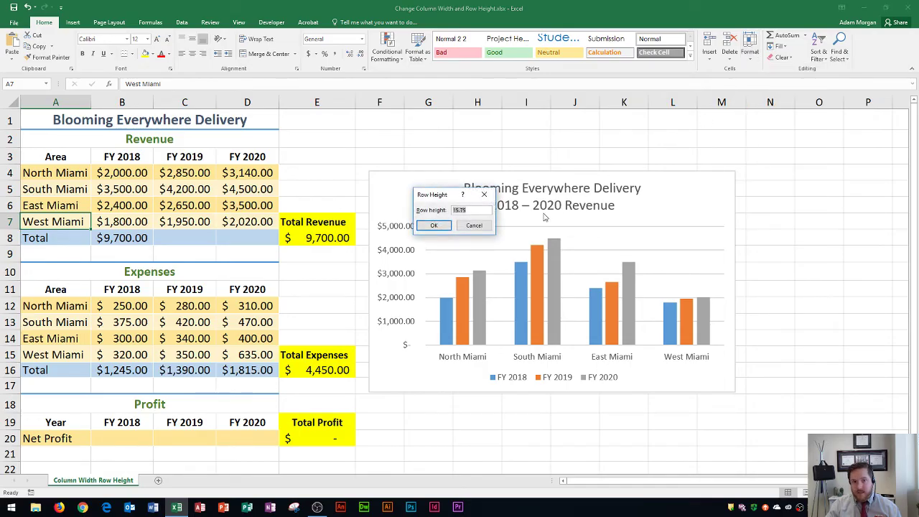
{"action": "left_click", "coordinate": [473, 227]}
{"action": "left_click", "coordinate": [750, 50]}
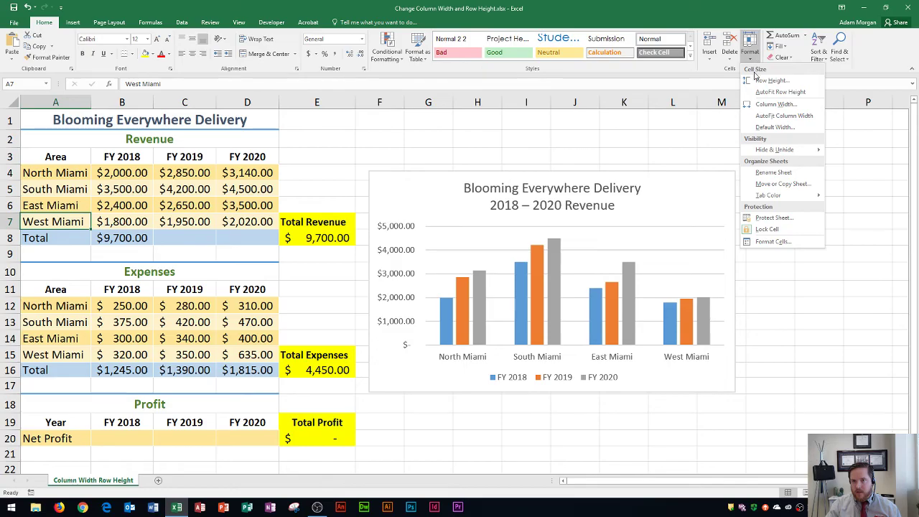
{"action": "left_click", "coordinate": [766, 93]}
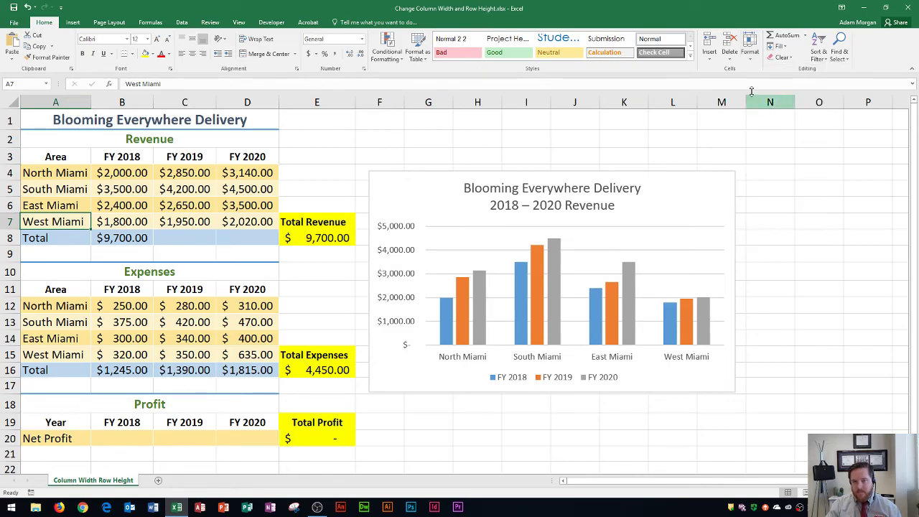
{"action": "left_click", "coordinate": [750, 50]}
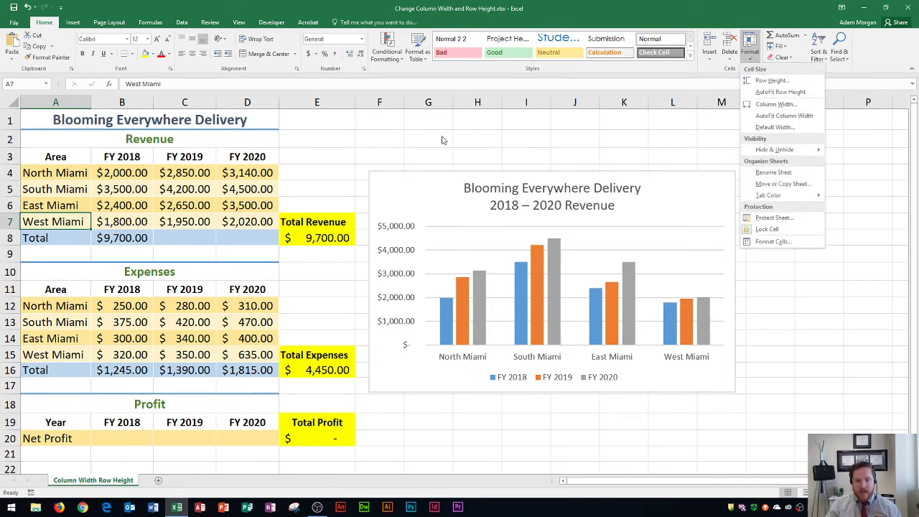
{"action": "left_click", "coordinate": [408, 129]}
{"action": "left_click", "coordinate": [148, 152]}
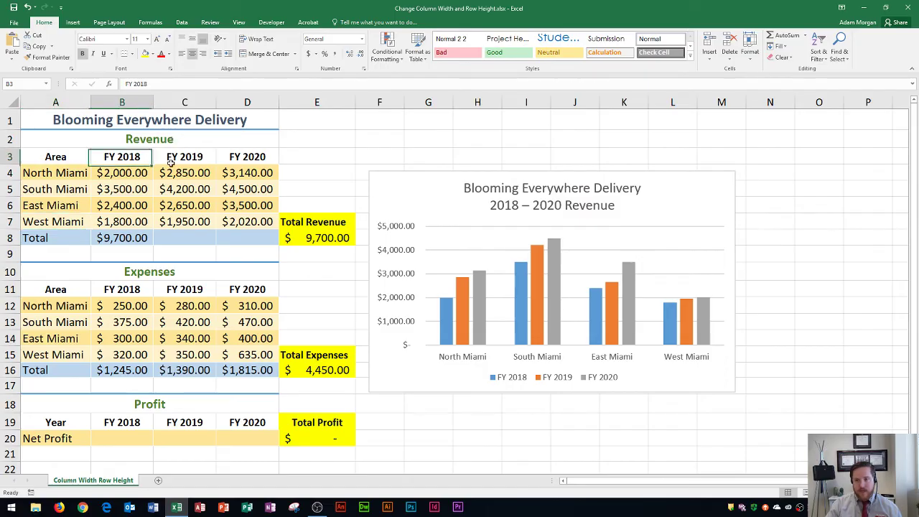